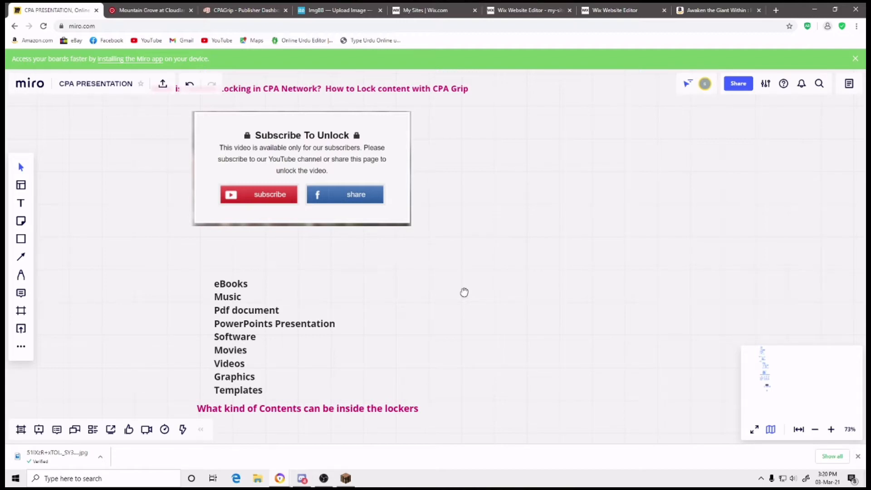
Examine the CPA presentation board from the content locking notes down to the social media traffic and marketing funnel diagram
scroll(466, 298, down, 3)
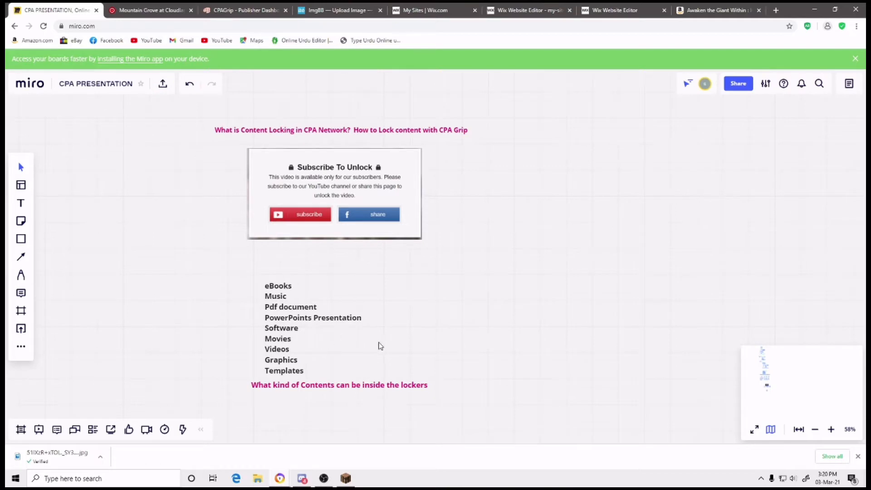
scroll(380, 346, up, 3)
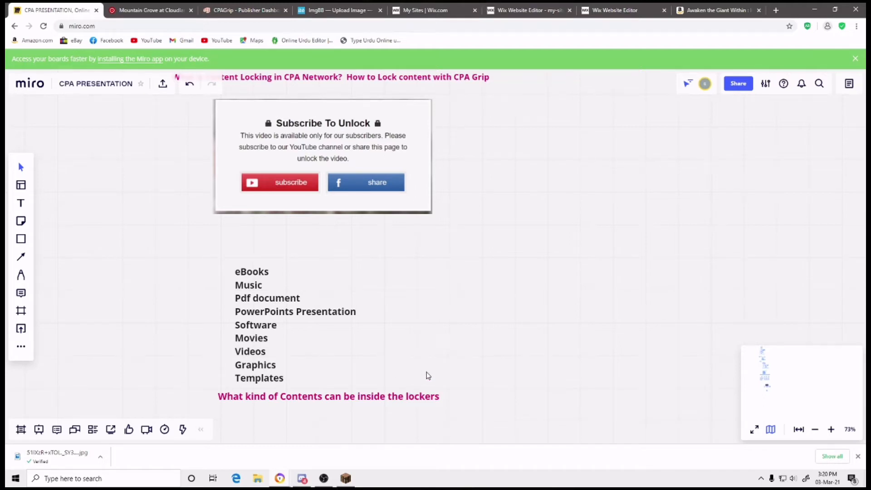
drag(473, 421, 468, 233)
scroll(432, 322, down, 3)
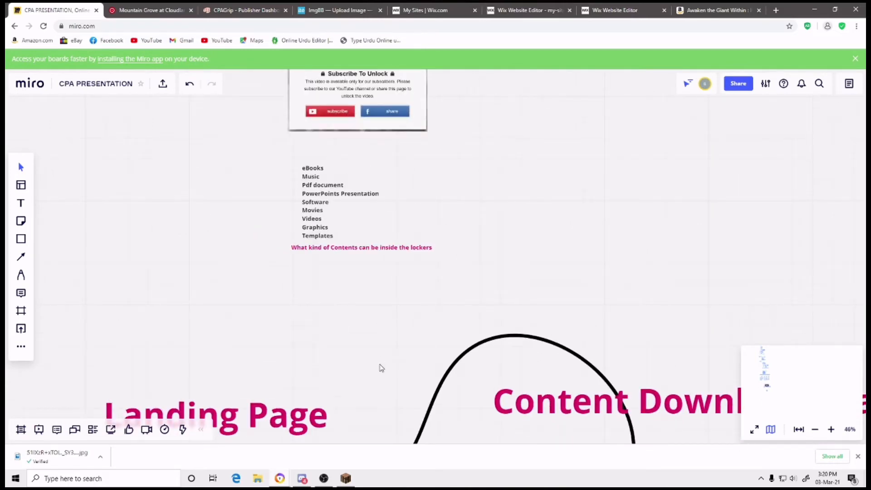
drag(381, 367, 382, 248)
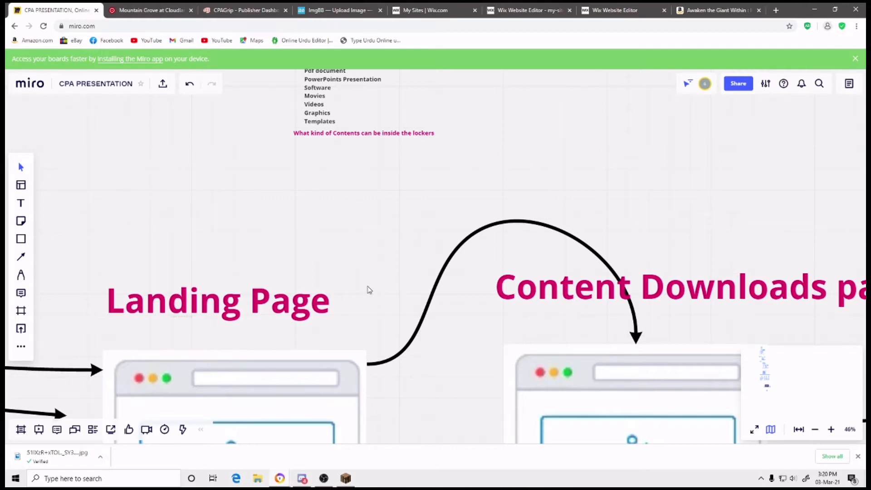
scroll(370, 290, down, 3)
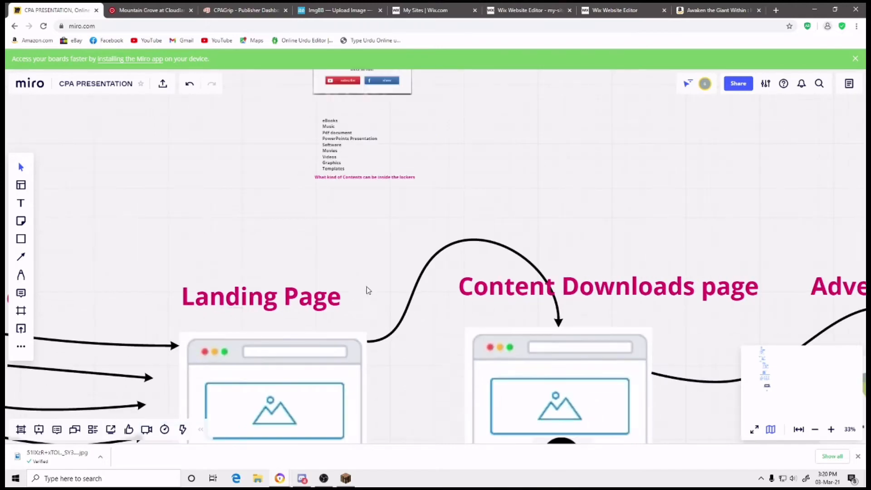
scroll(417, 403, down, 5)
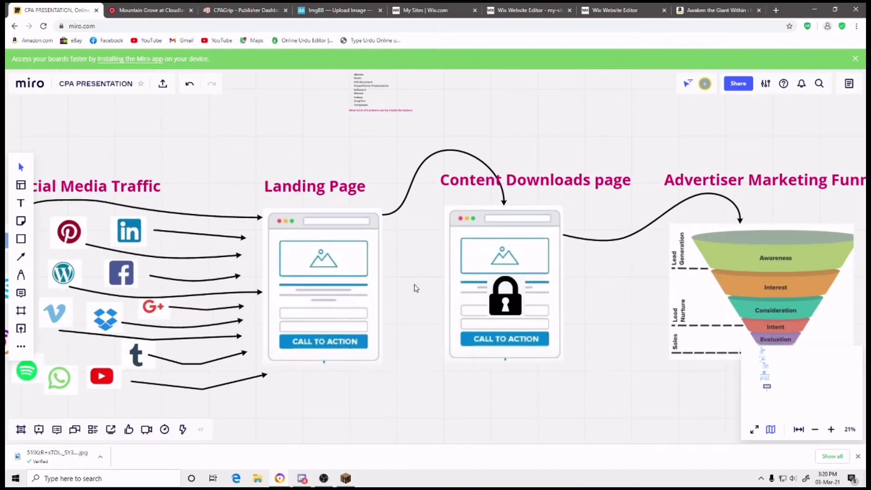
scroll(407, 357, up, 2)
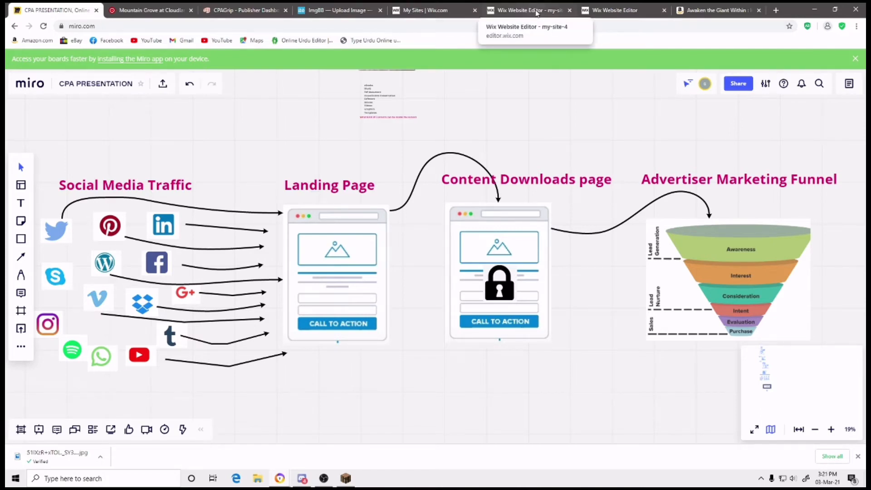
Switch to the Wix landing page preview, turn on Windows Magnifier there, and return to the CPA PRESENTATION board in Miro
click(537, 13)
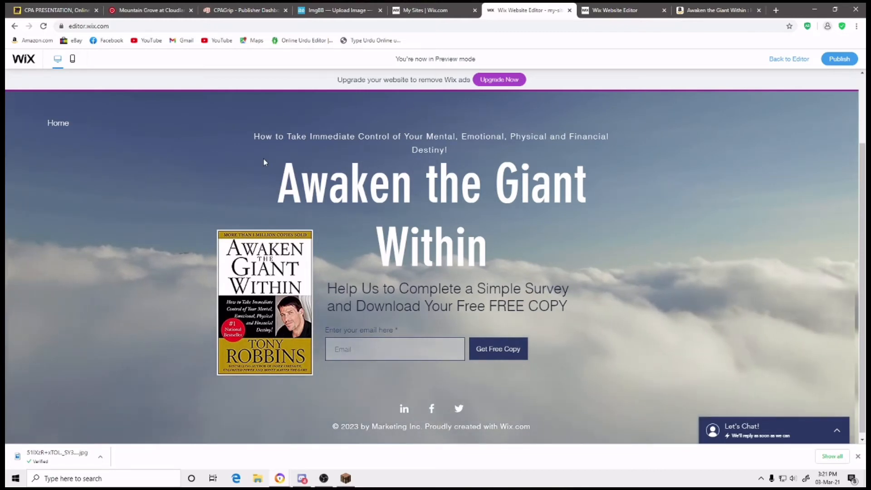
click(85, 476)
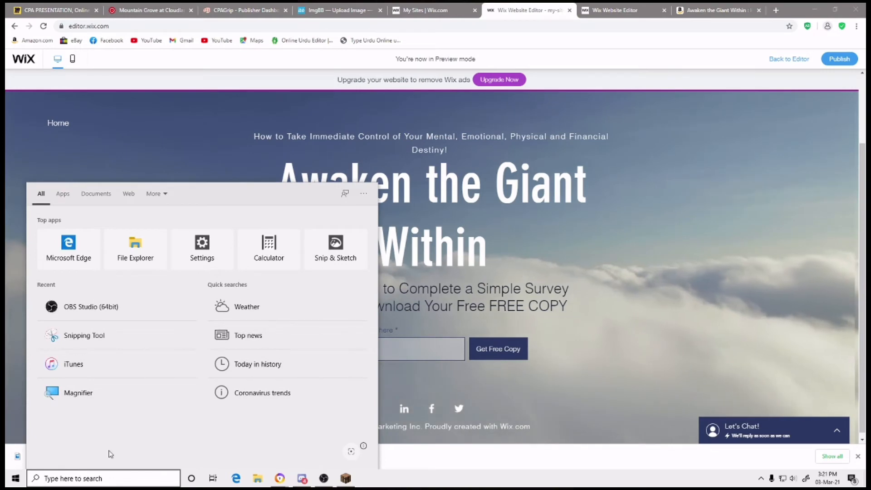
key(Escape)
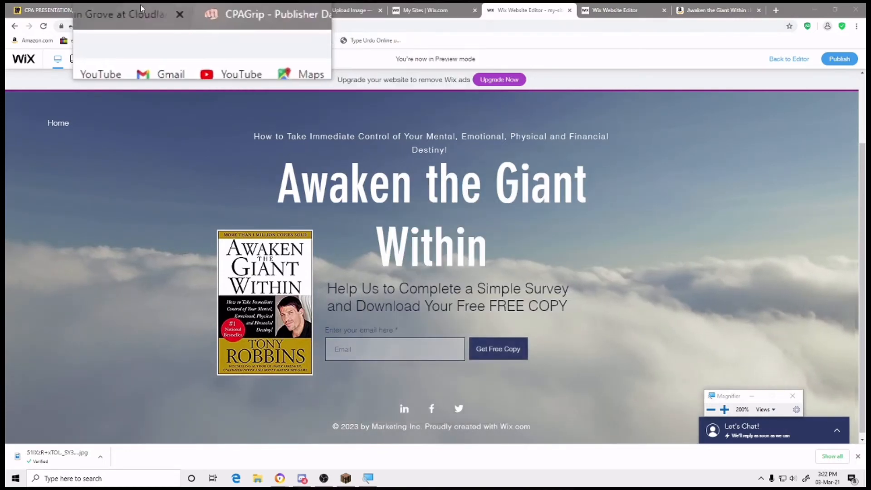
click(52, 12)
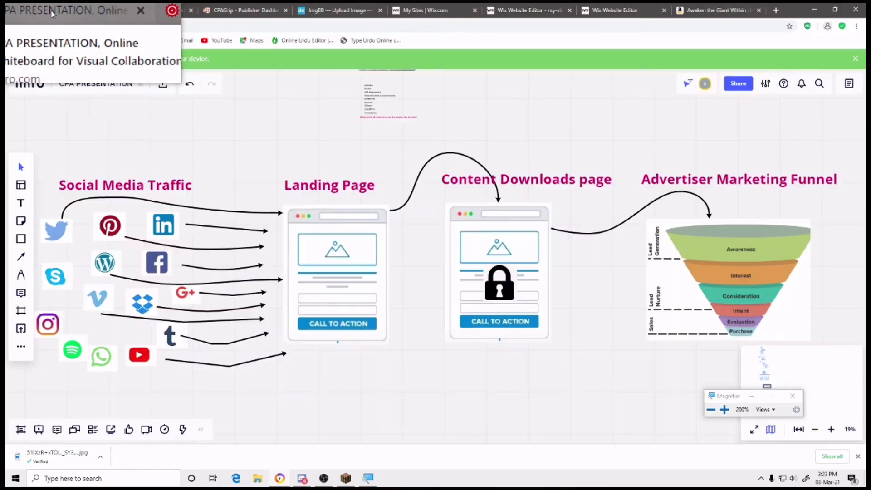
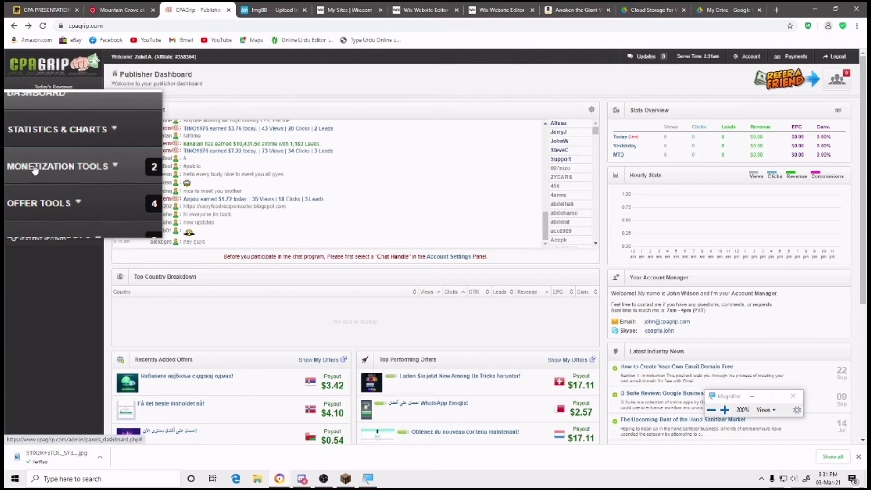
Start a new URL / File Locker in CPAGrip's monetization tools, agreeing to the Terms of Service
click(34, 170)
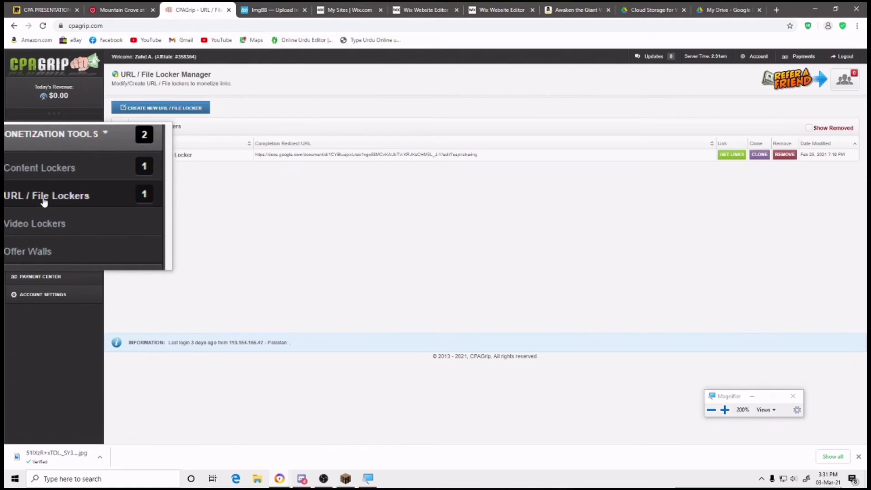
click(172, 111)
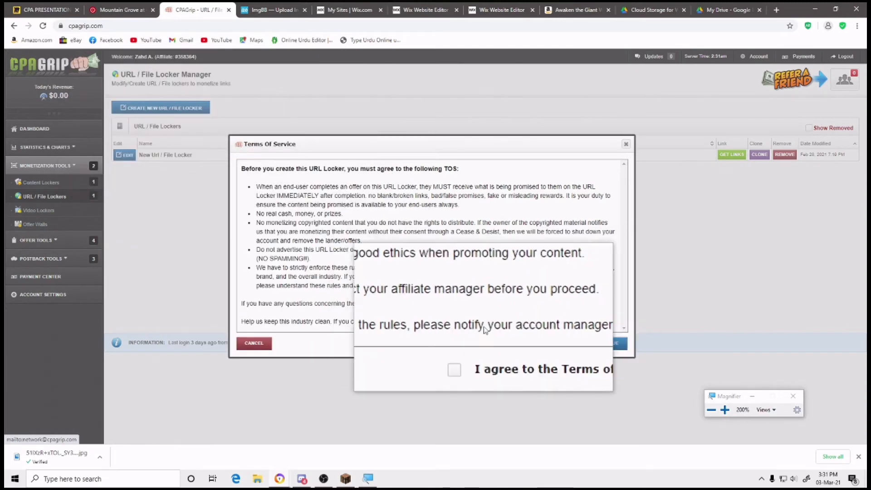
click(470, 347)
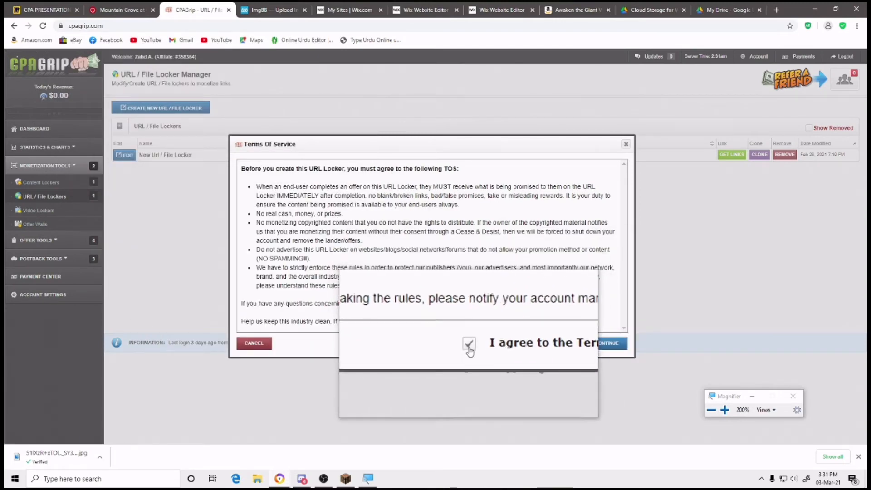
click(615, 344)
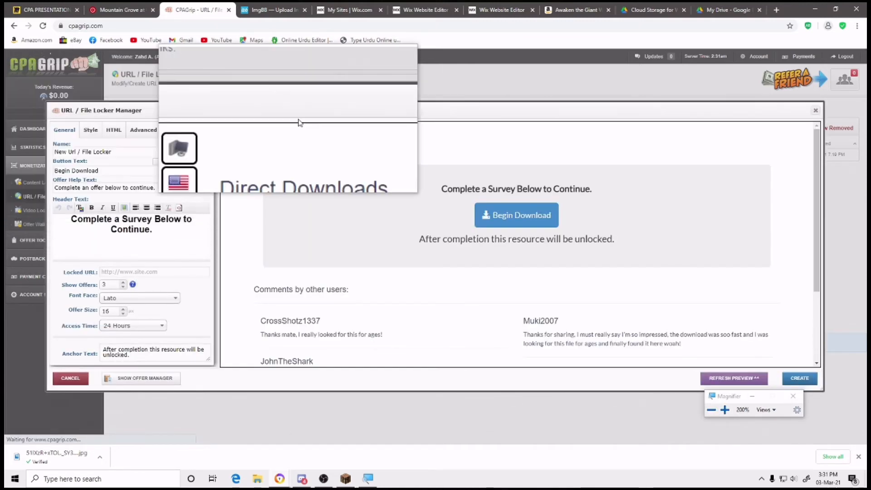
Name the new locker "Anthony Robbins book"
drag(298, 109, 337, 108)
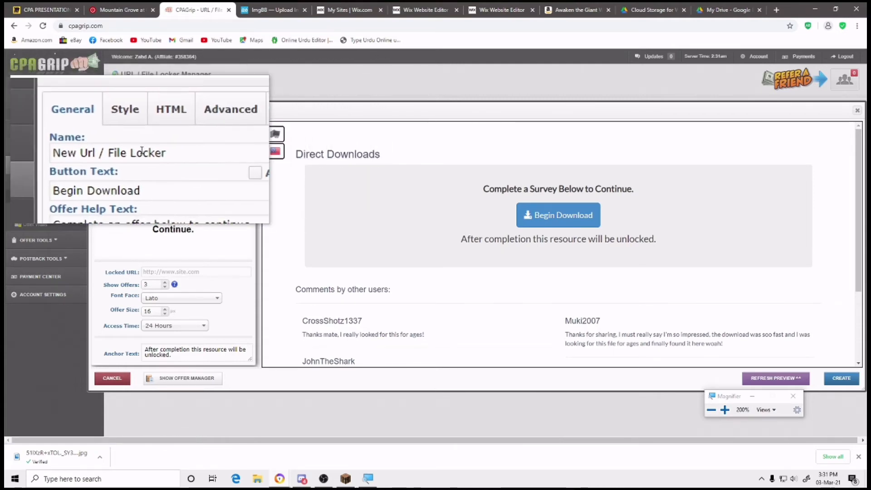
drag(157, 150, 86, 154)
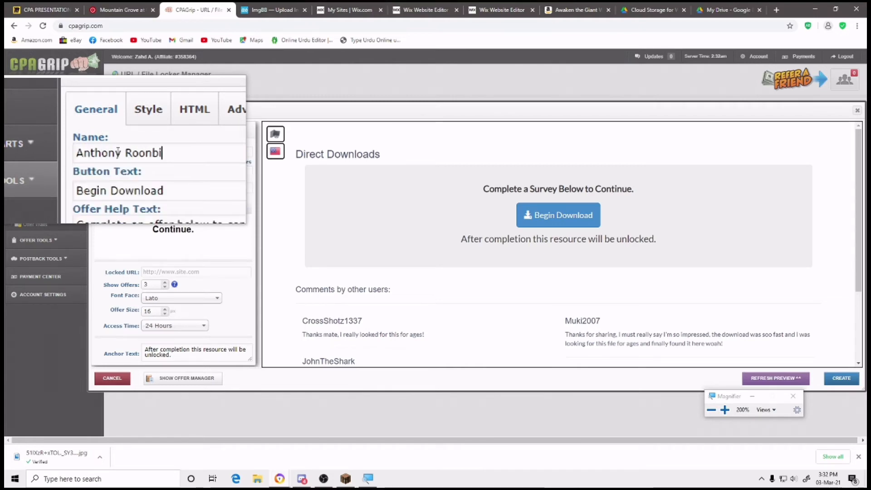
key(BackSpace)
text(bo)
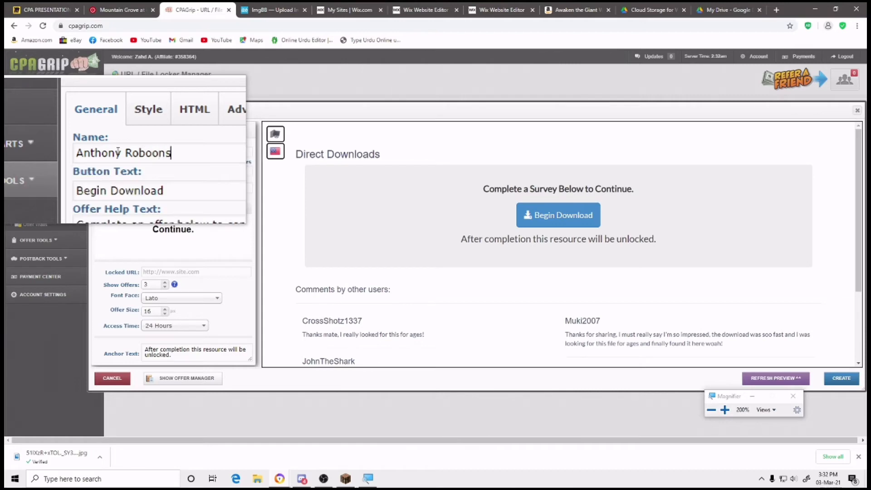
key(BackSpace)
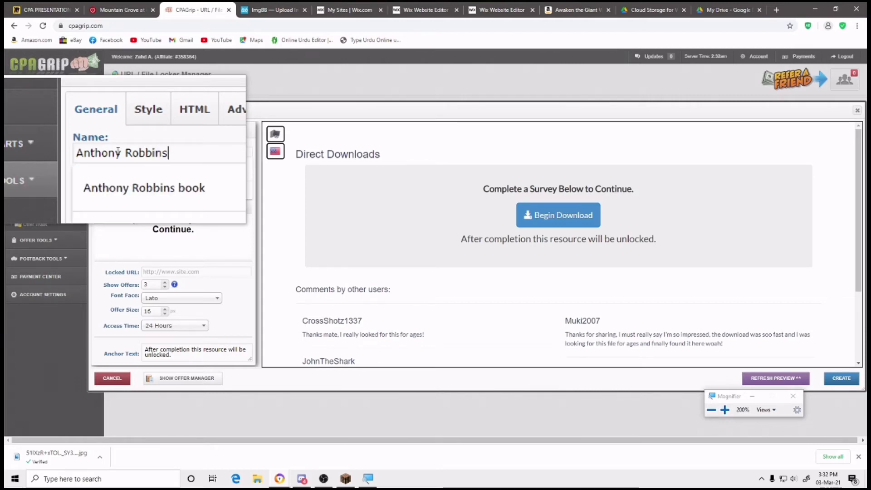
text(bins book)
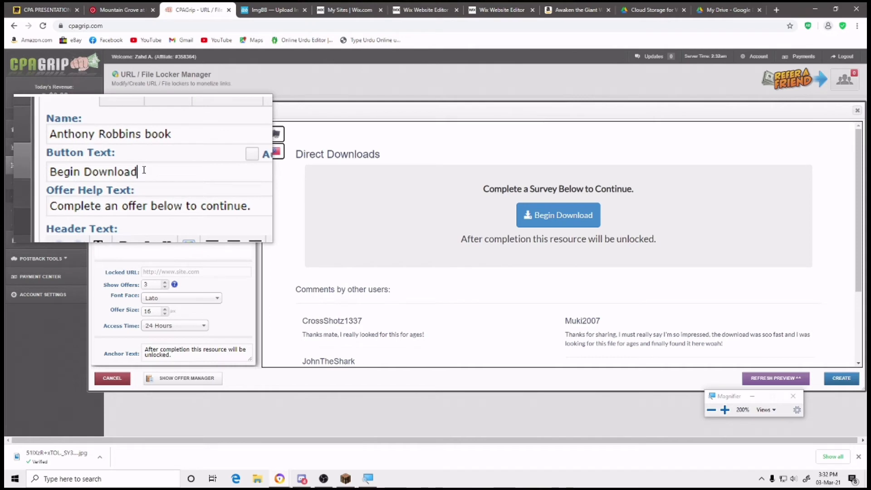
Set the button text to "Get you Free Copy" and the offer help text to "Complete an offer below to get your book."
drag(144, 170, 96, 171)
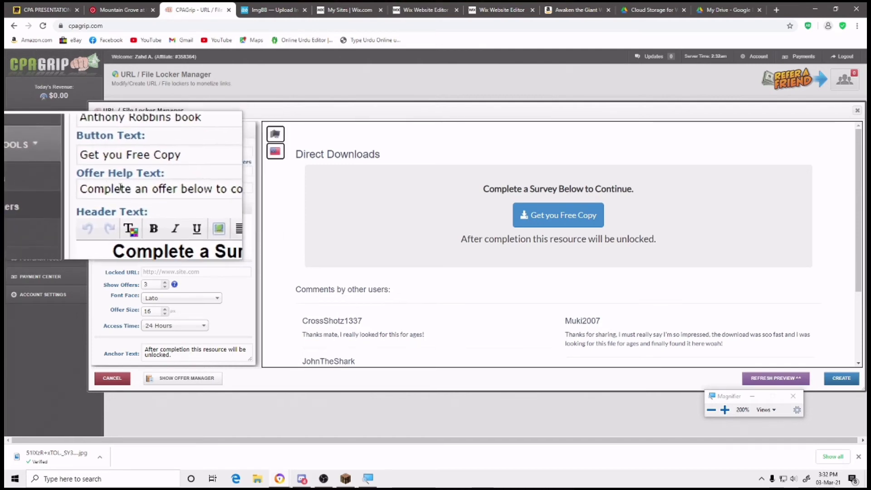
click(172, 188)
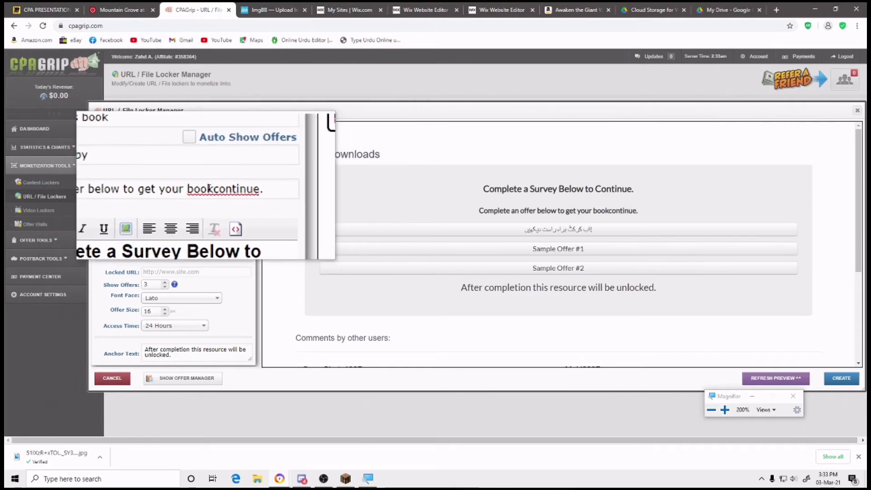
drag(210, 187, 253, 190)
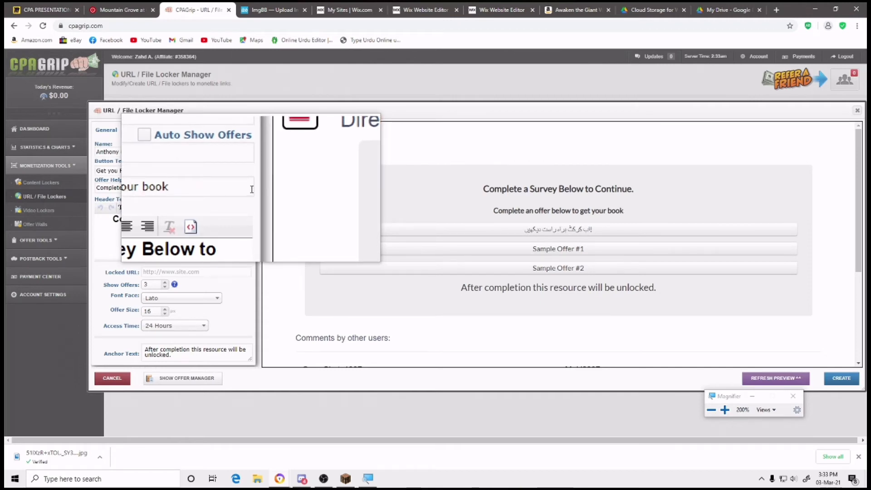
text(.)
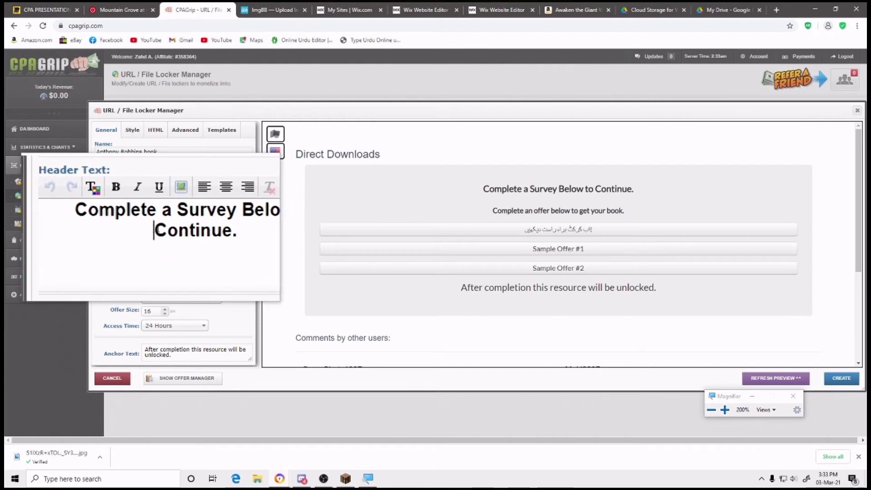
Reword the header text to "Complete a Survey Below to Download Your Free book.", correcting the misspelled word
drag(120, 231, 193, 227)
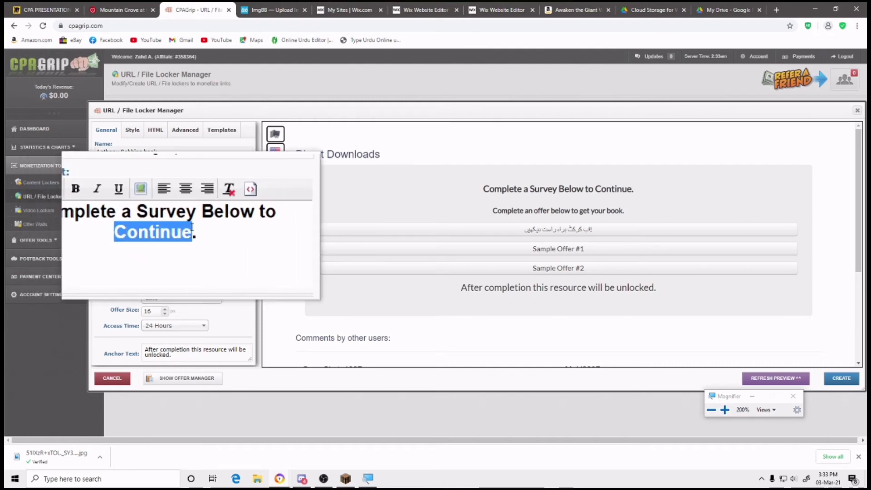
text(Downlaod Yo)
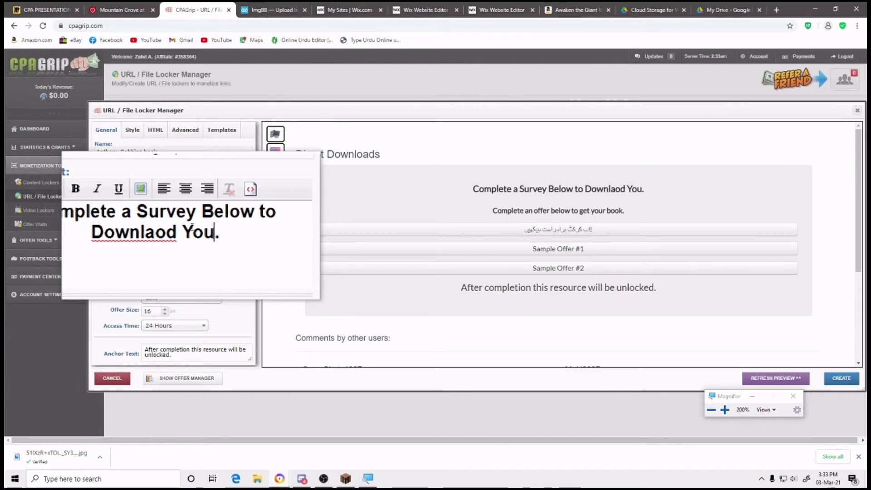
text(ur Free book)
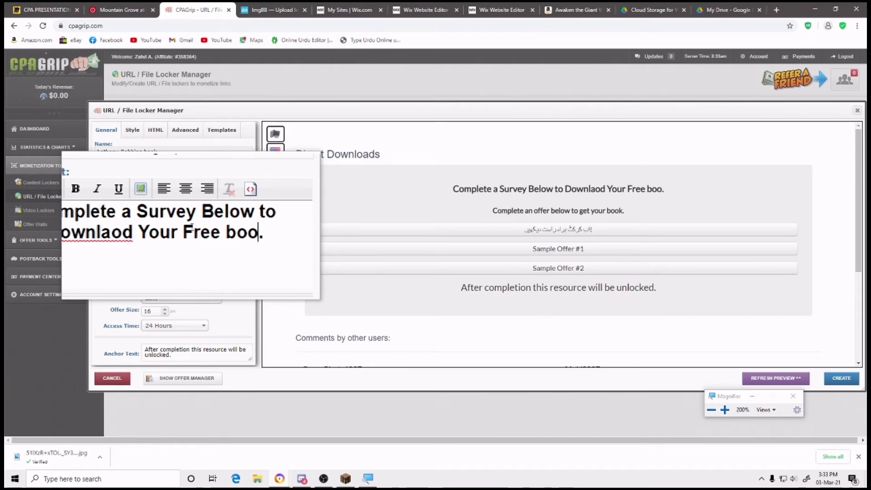
right_click(131, 233)
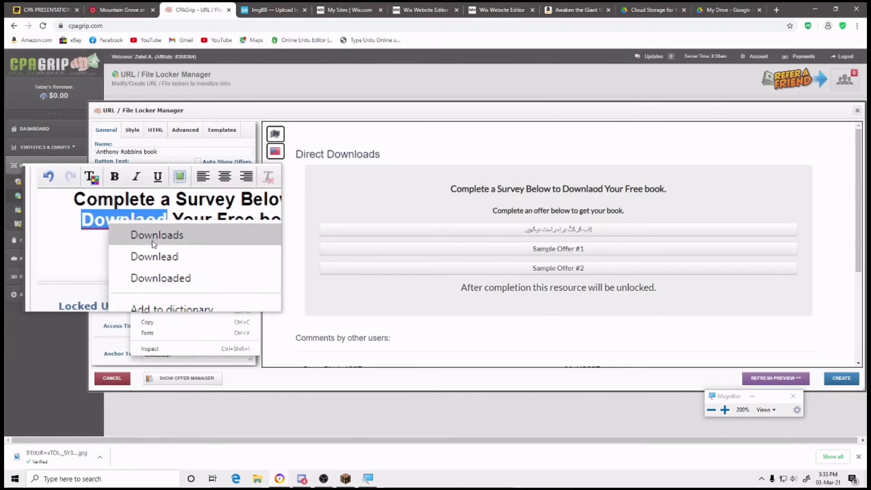
click(124, 240)
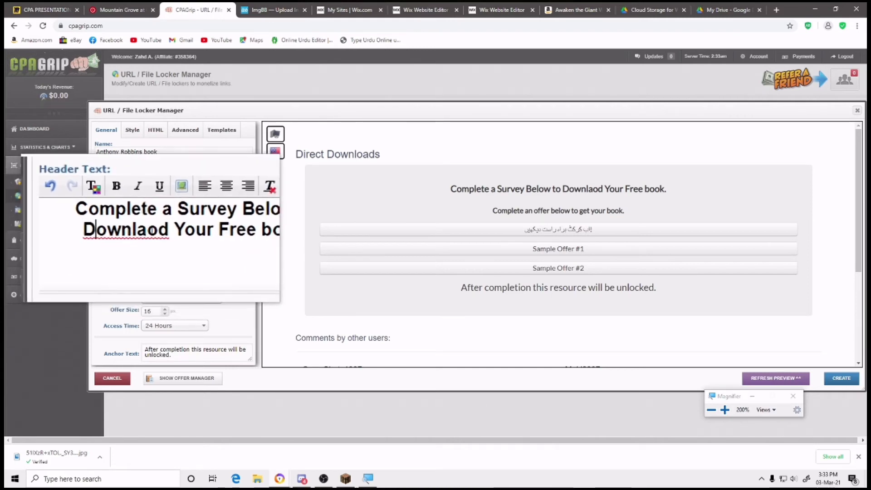
key(BackSpace)
click(151, 229)
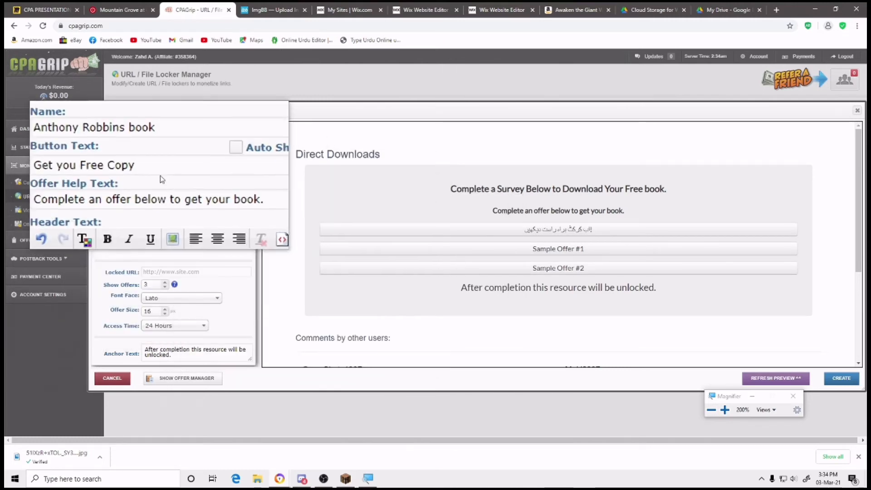
Try showing 2 offers and 1 offer in the locker, and set the number of shown offers back to 3
click(165, 291)
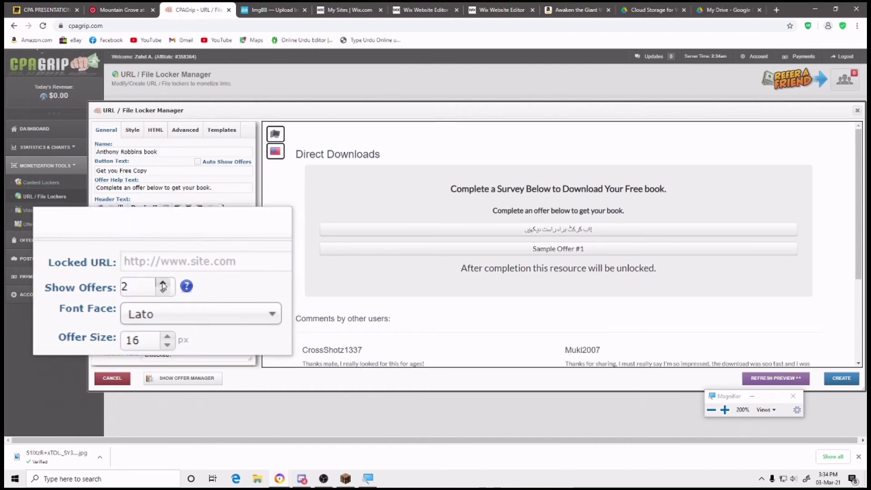
click(162, 282)
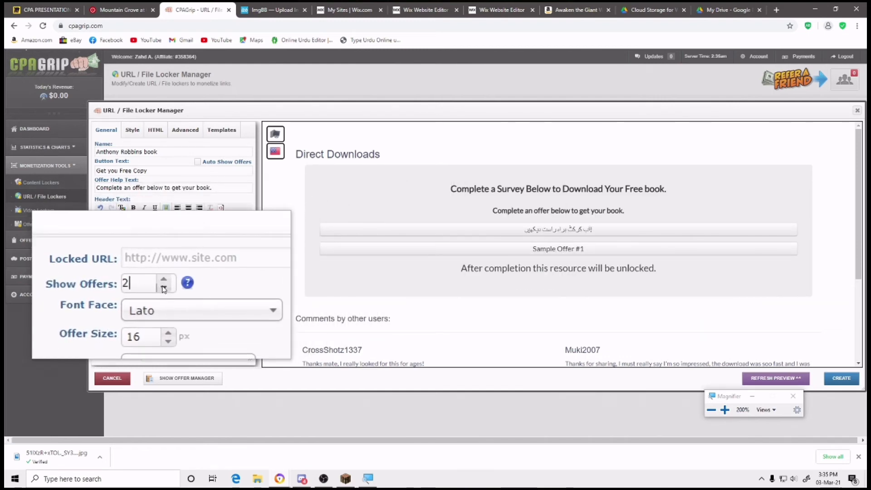
click(164, 289)
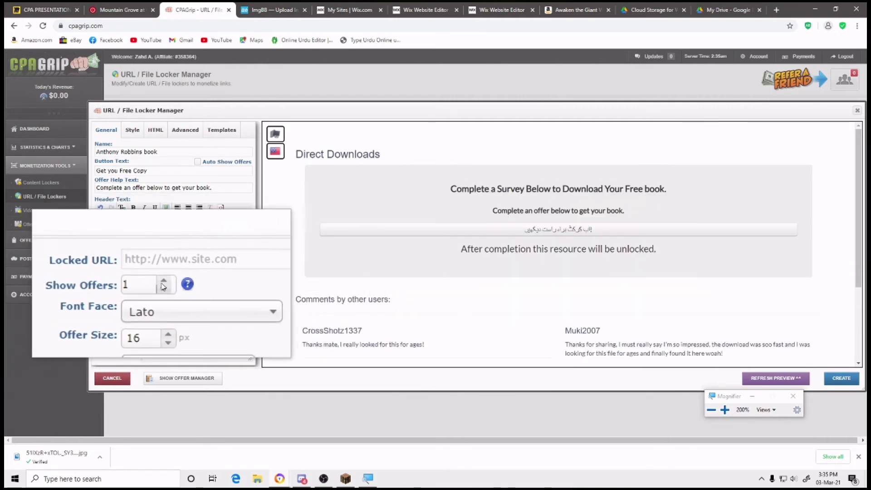
click(164, 284)
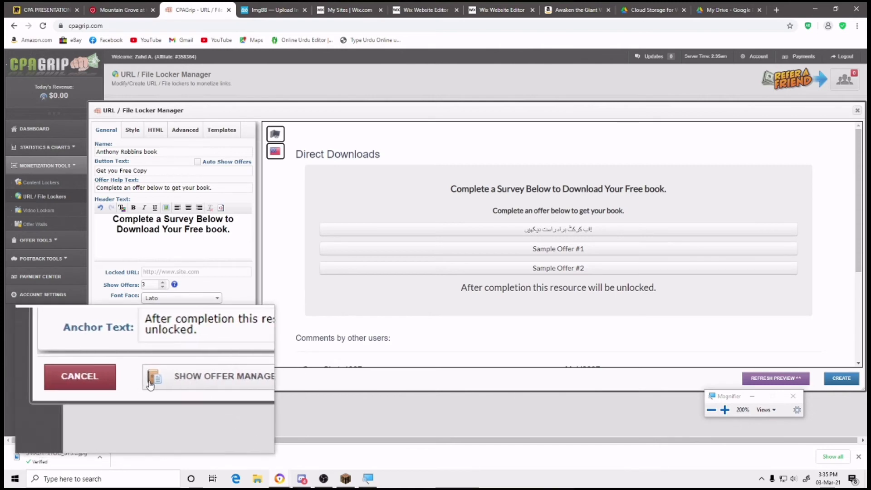
Review the offers available for this locker with their payouts and country choices, and look over its custom CSS and HTML settings
click(168, 381)
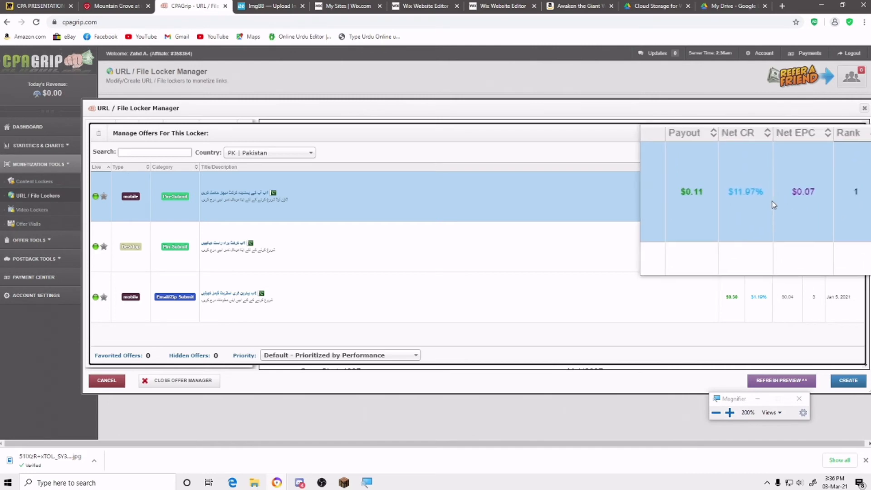
mouse_move(788, 198)
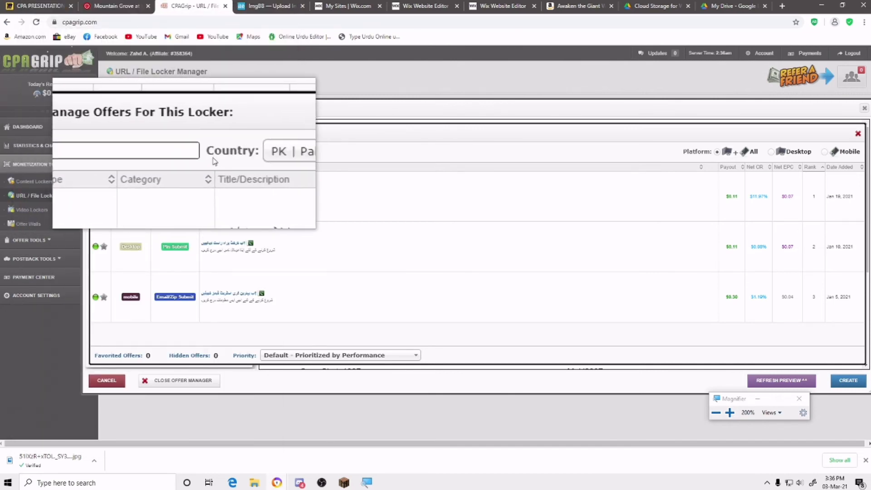
click(274, 160)
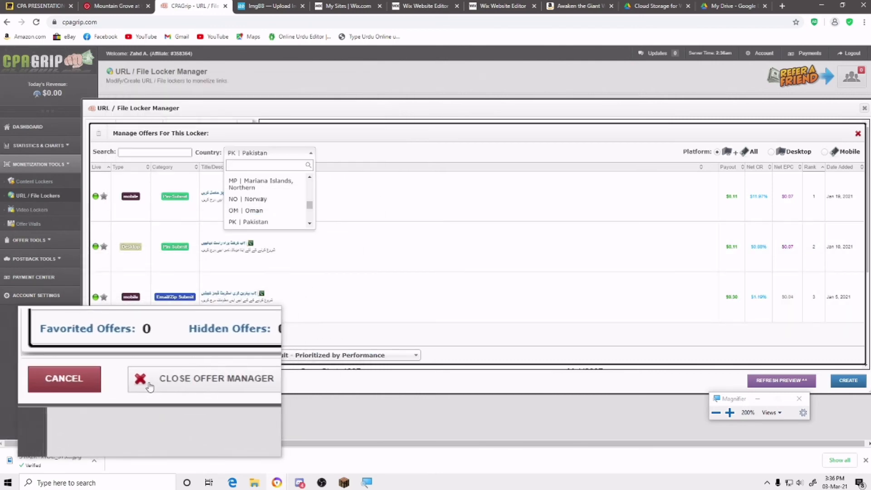
click(150, 386)
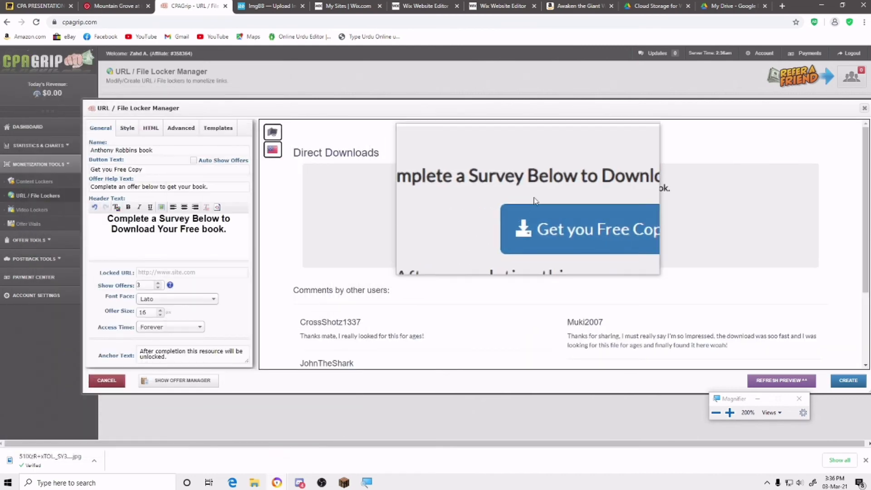
click(127, 129)
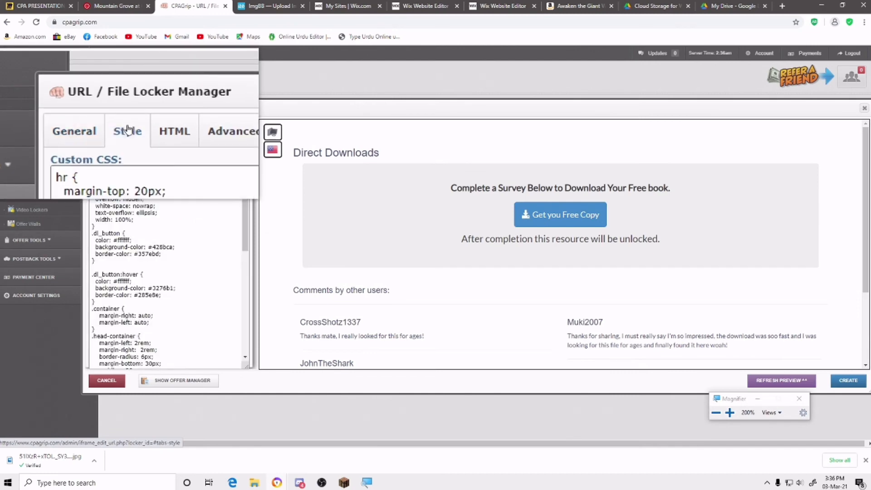
click(155, 131)
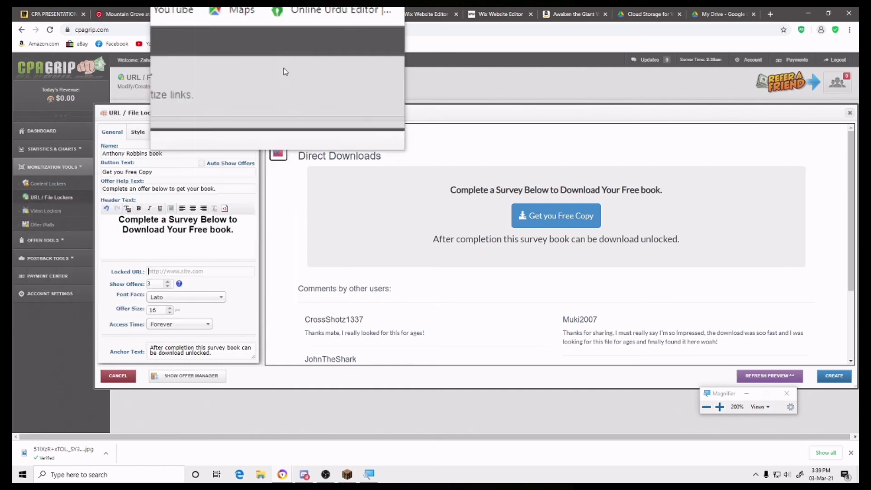
Copy the sharing link of the Awaken the Giant Within PDF from Google Drive and enter it as the CPAGrip locker's locked URL
click(720, 16)
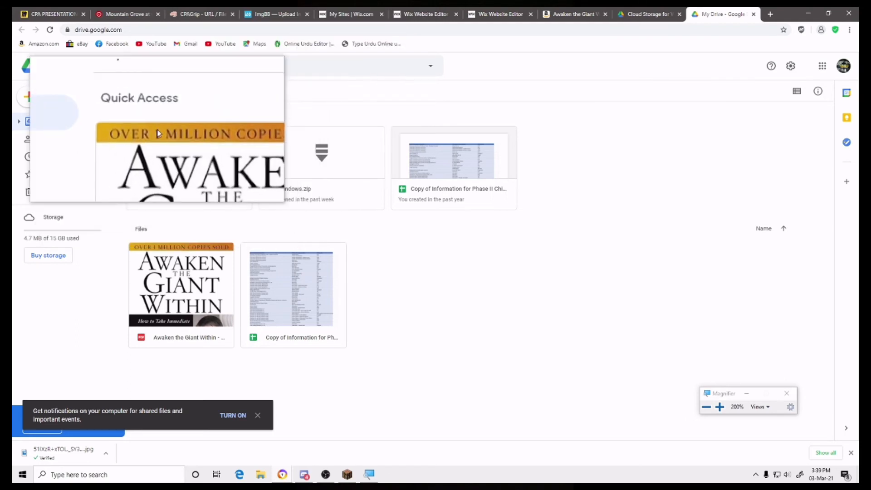
right_click(206, 151)
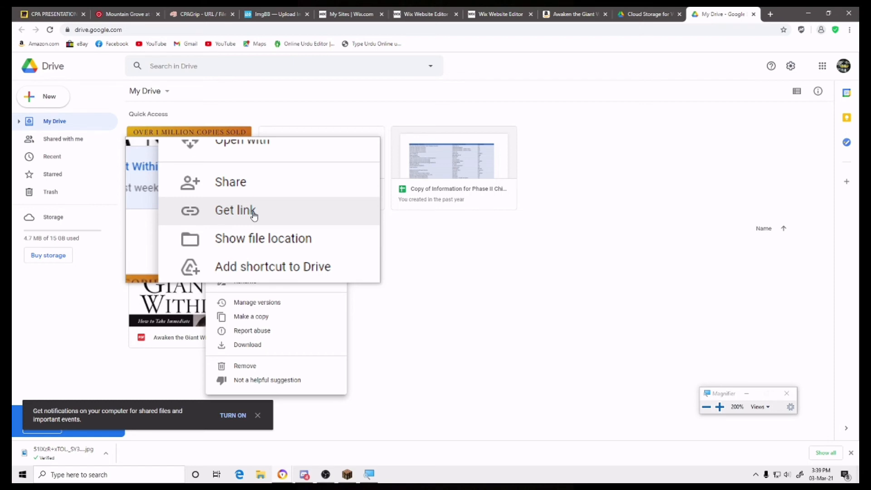
click(254, 216)
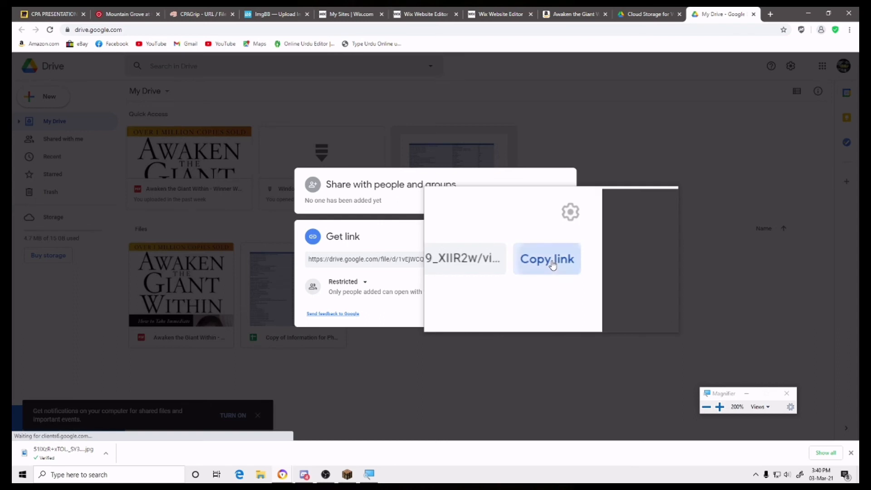
click(551, 260)
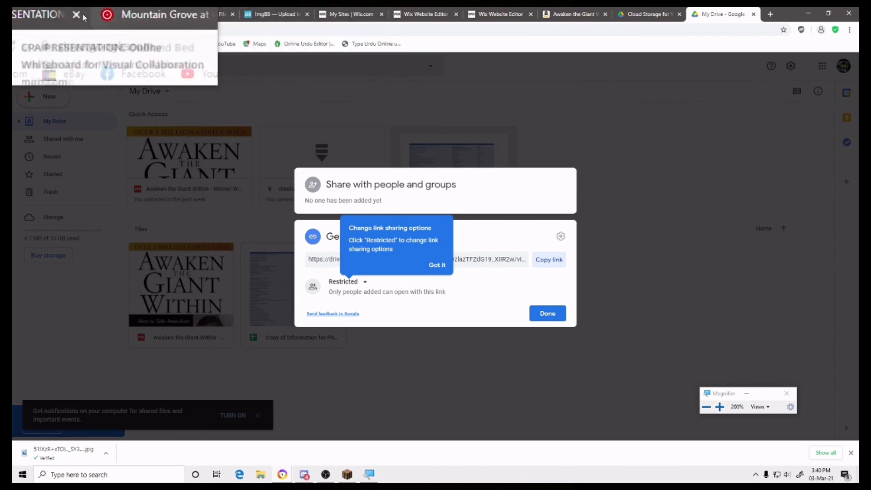
click(196, 14)
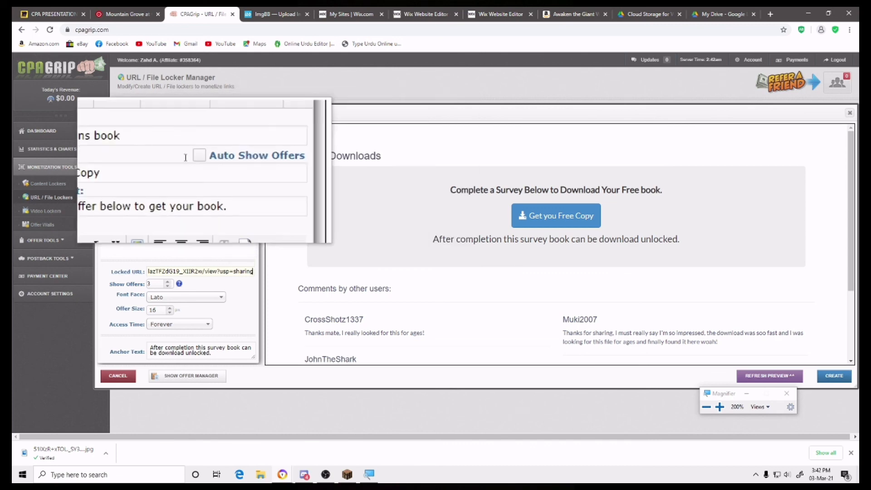
Open the list of offers available for this locker
click(193, 377)
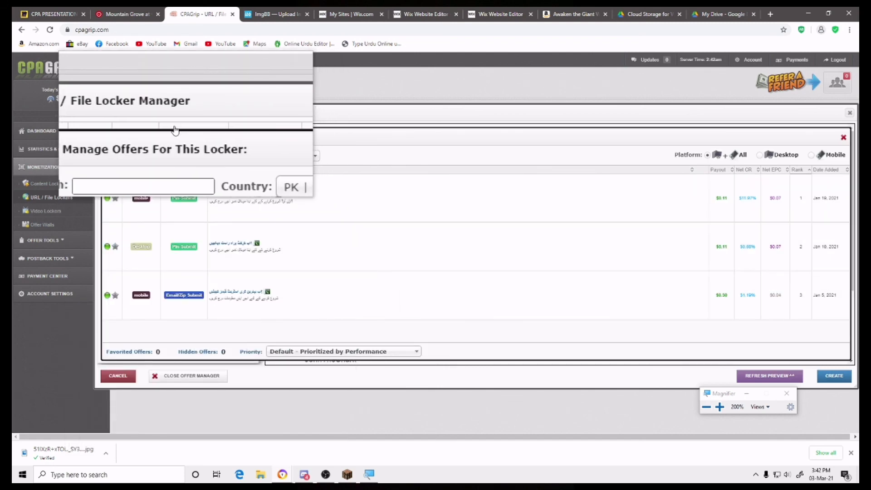